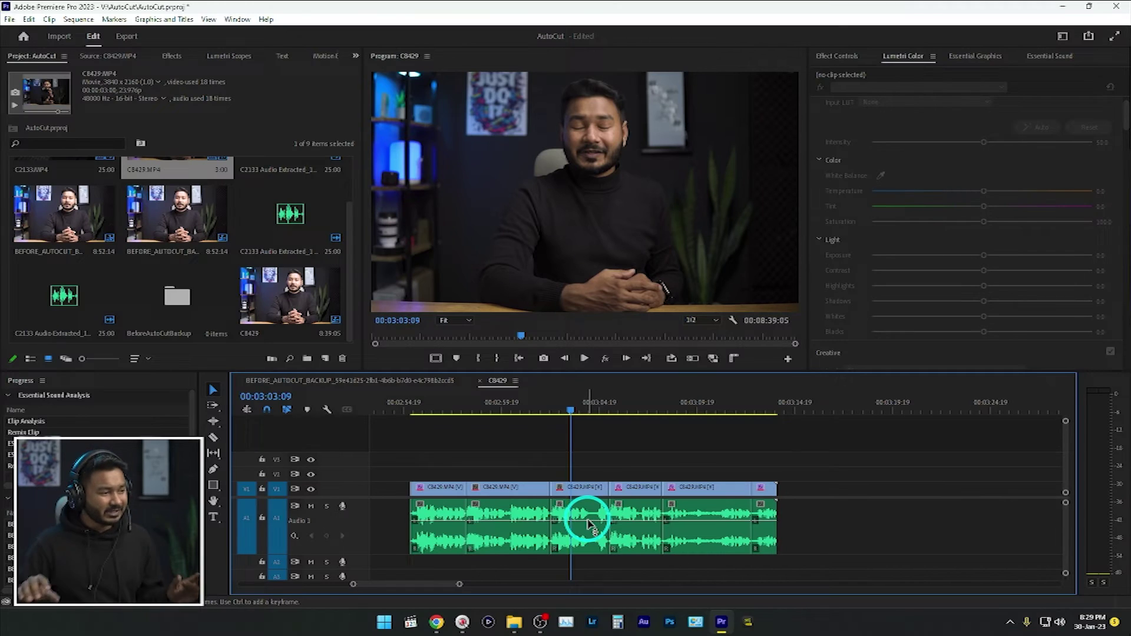
Select only the A1 audio portion of the C8429 clip.
left_click(588, 414)
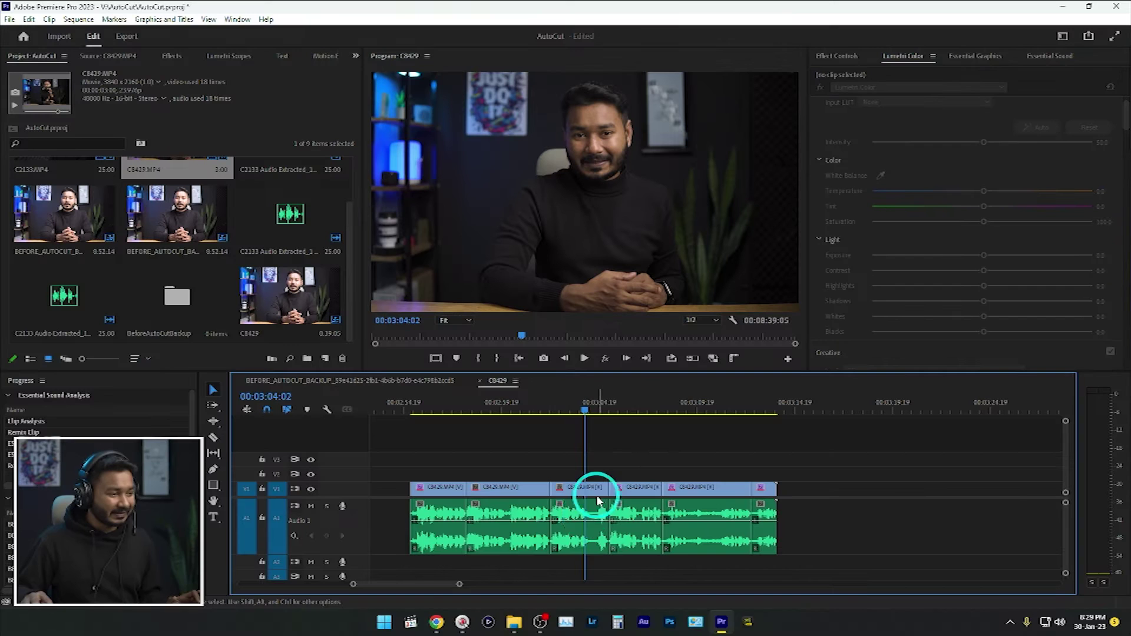
left_click(588, 522, "alt")
Delete the clip's audio and reveal C8429.MP4 in the Project panel.
key("Delete")
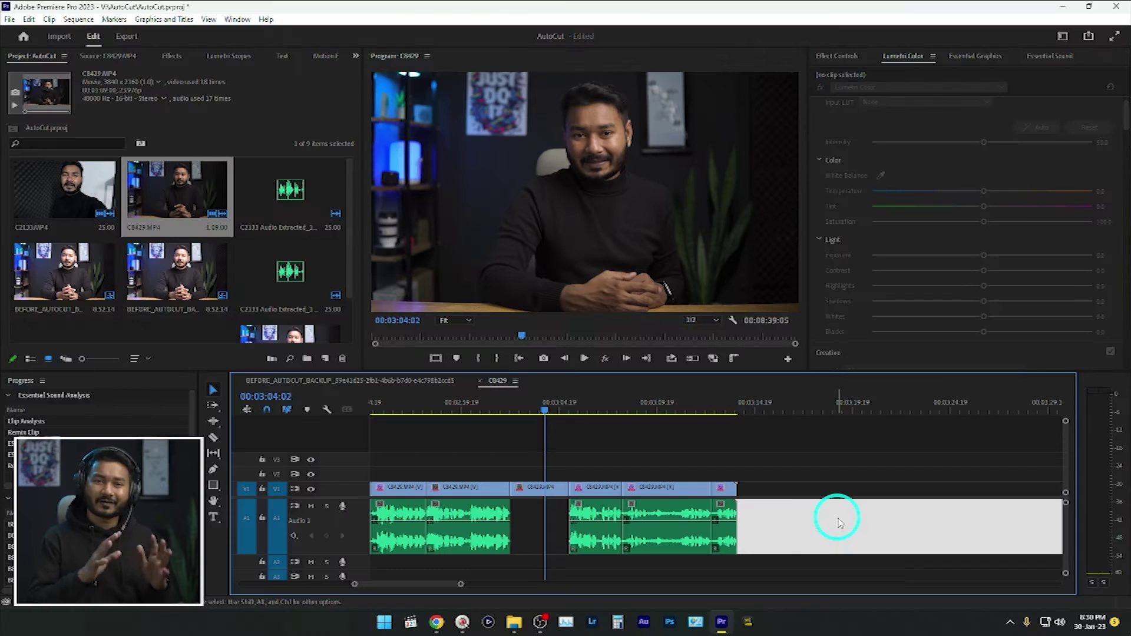
right_click(547, 493)
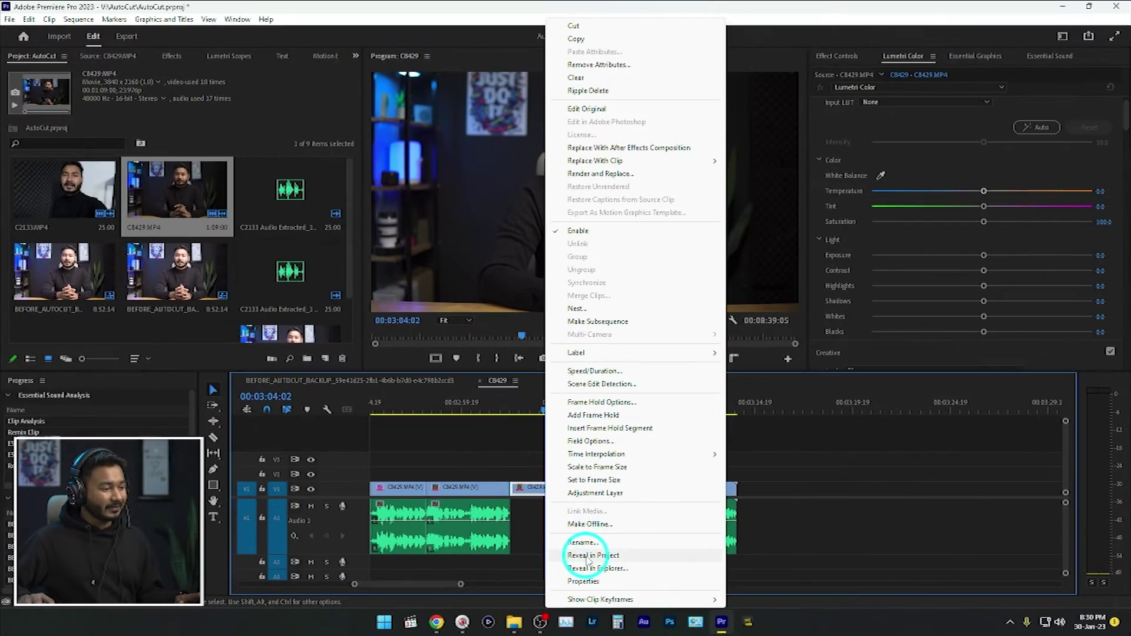
left_click(882, 516)
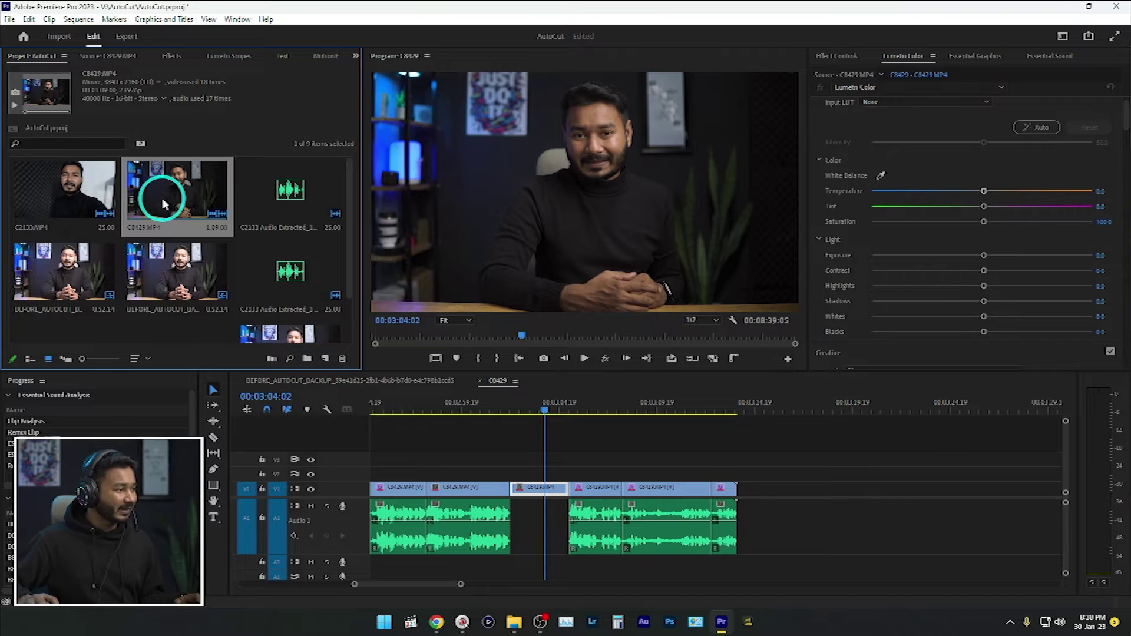
left_click_drag(671, 380, 773, 496)
scroll(774, 496, "down", 3)
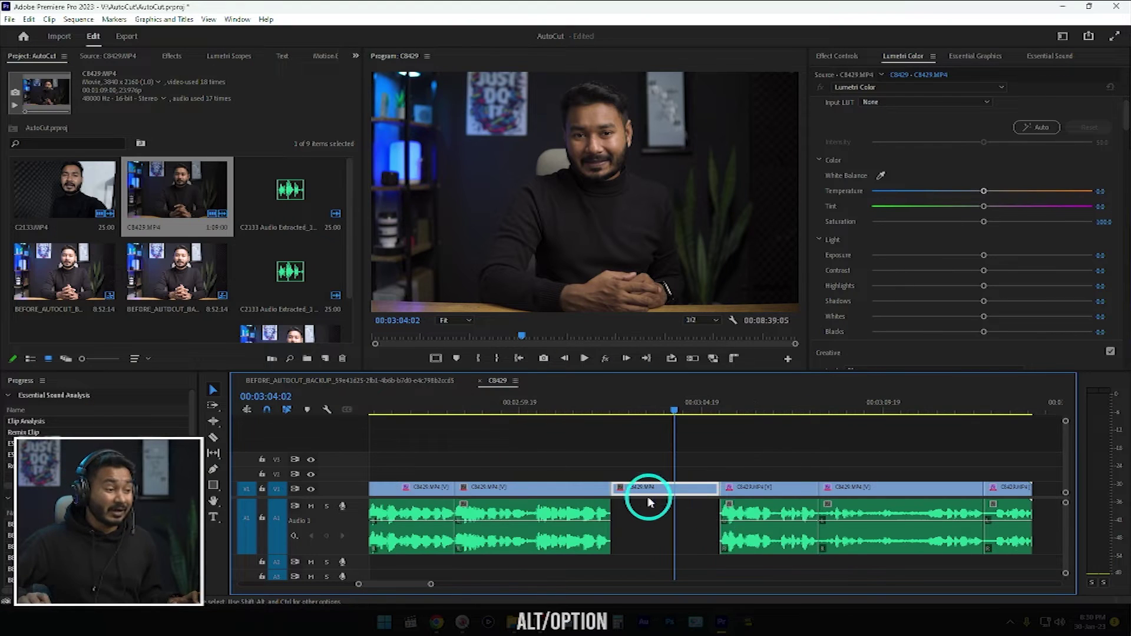
Load the gapped C8429 clip into the Source Monitor and park the playhead at its start.
double_click(654, 488)
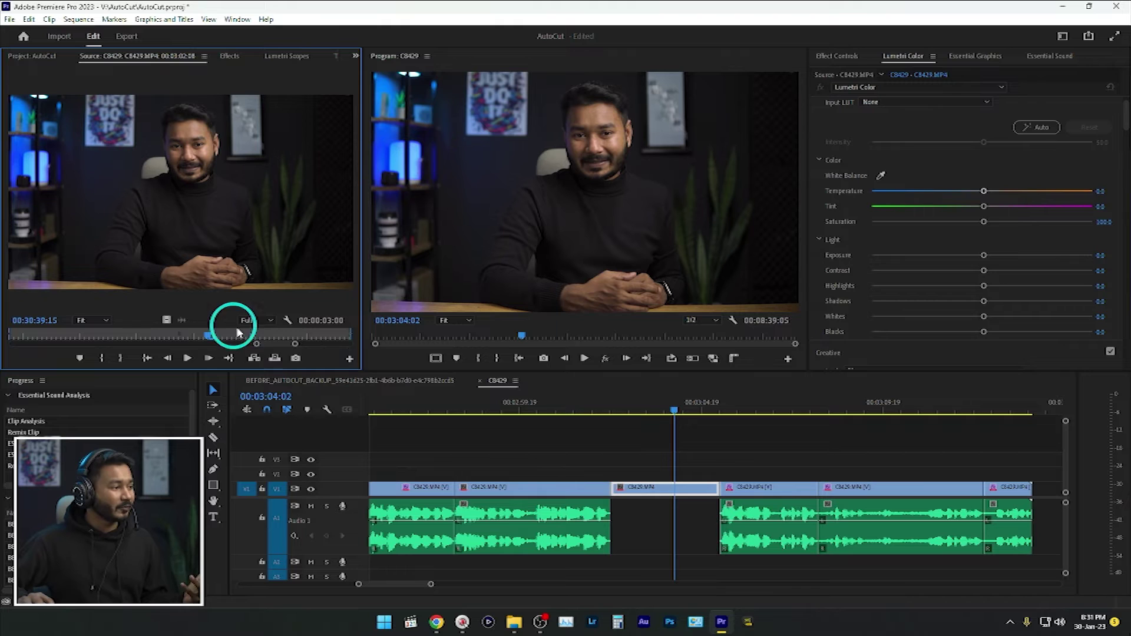
left_click(294, 347)
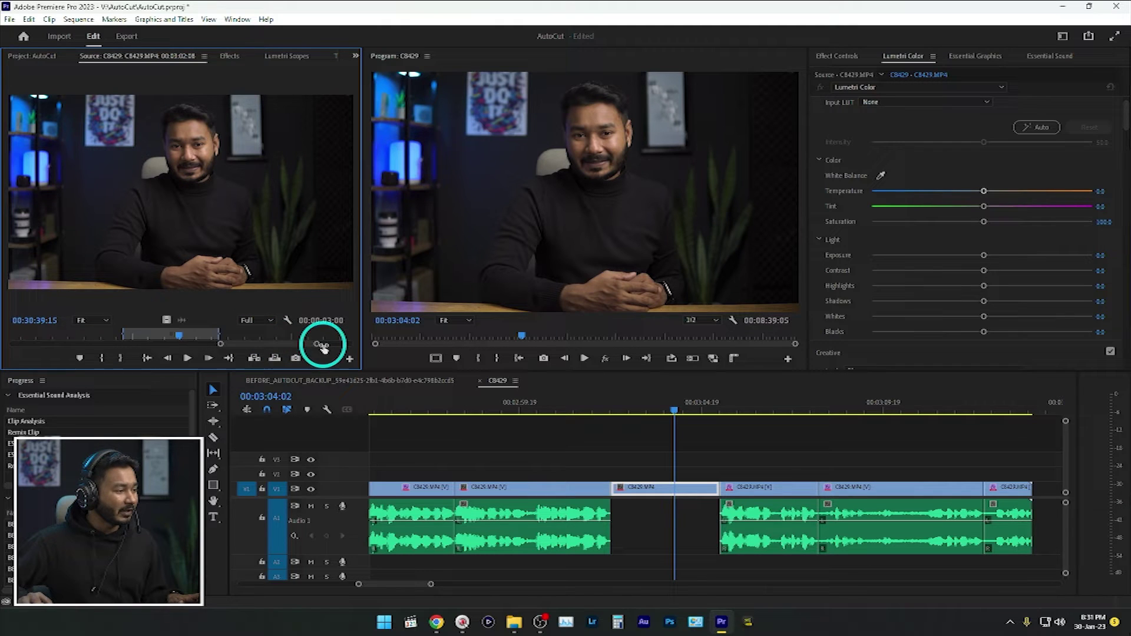
mouse_move(180, 337)
left_mouse_down()
mouse_move(127, 338)
mouse_move(215, 339)
left_mouse_up()
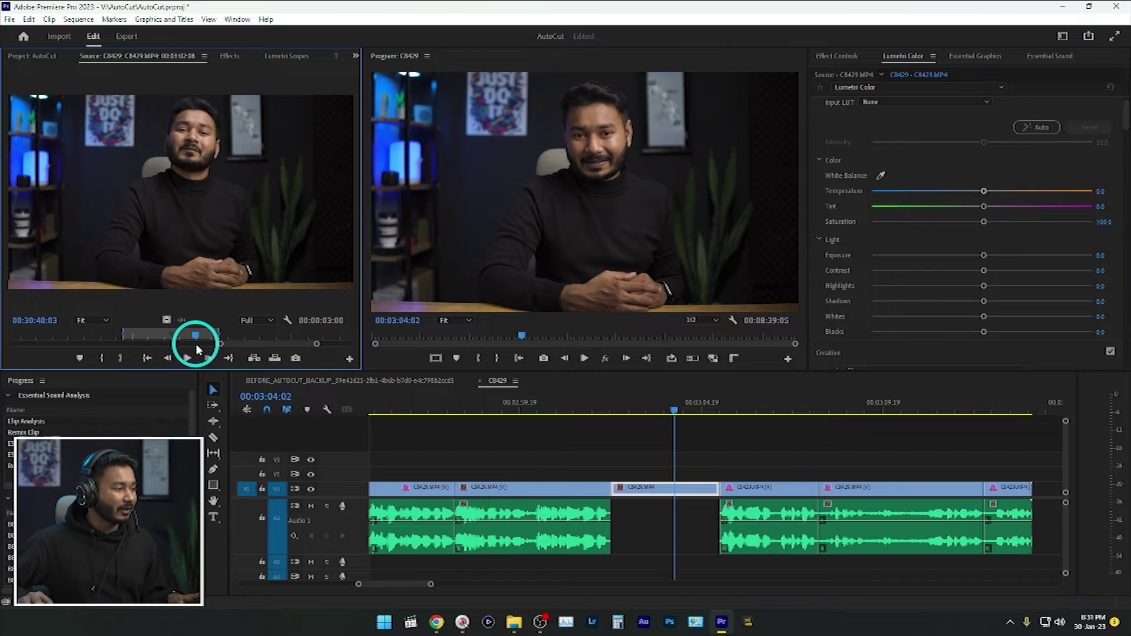
left_click_drag(628, 413, 613, 414)
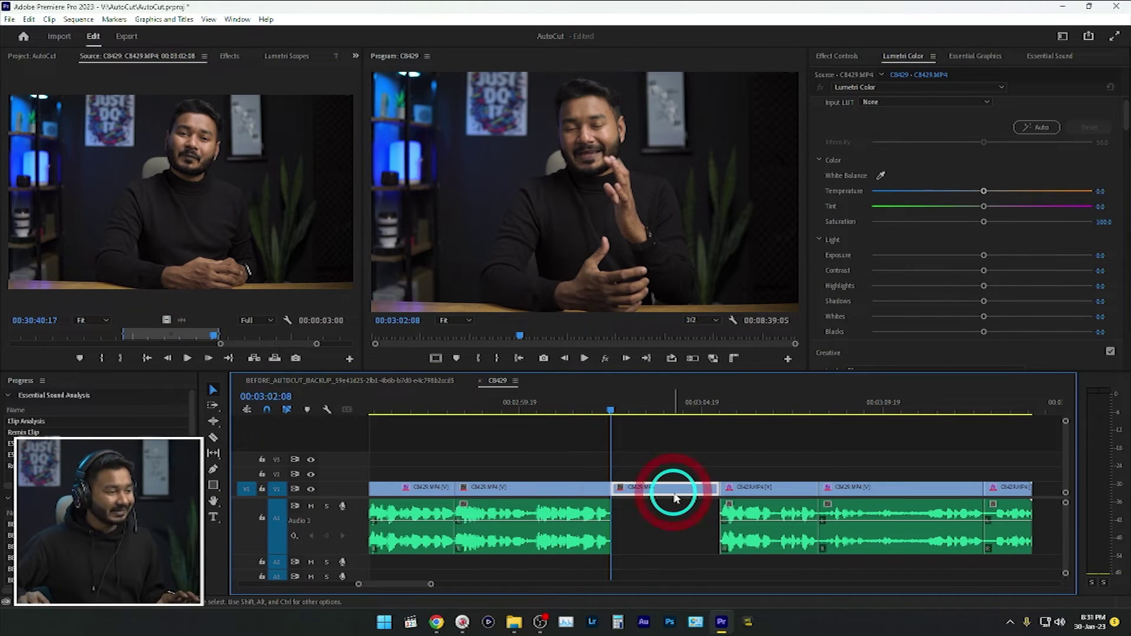
mouse_move(667, 488)
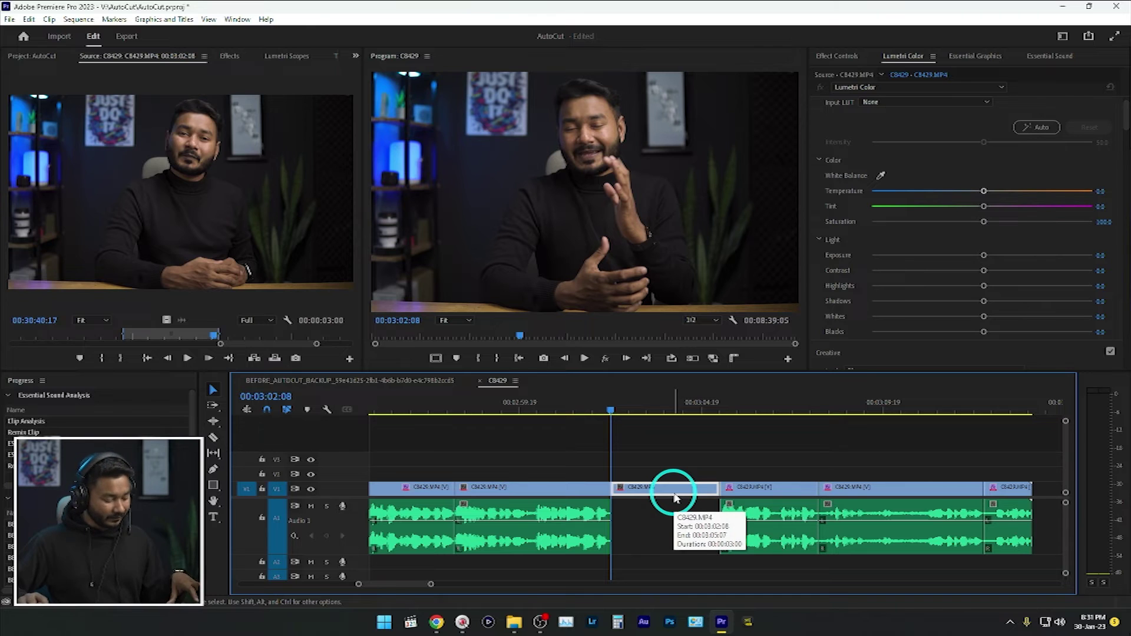
Match-frame C8429 and drop its source audio into the A1 gap.
key("f")
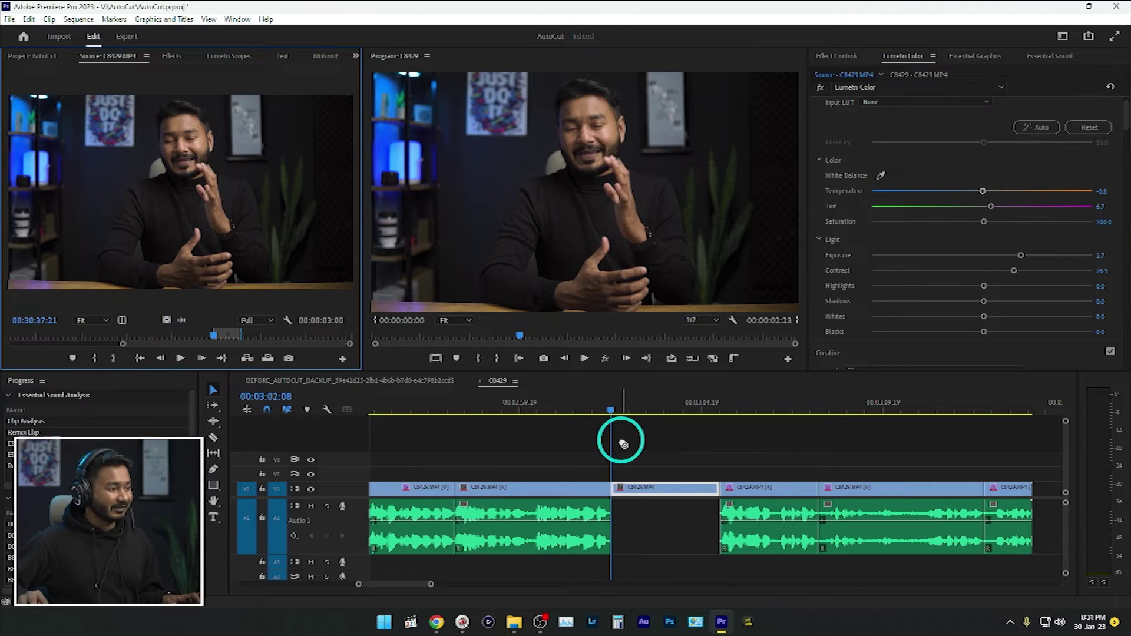
left_click(611, 518)
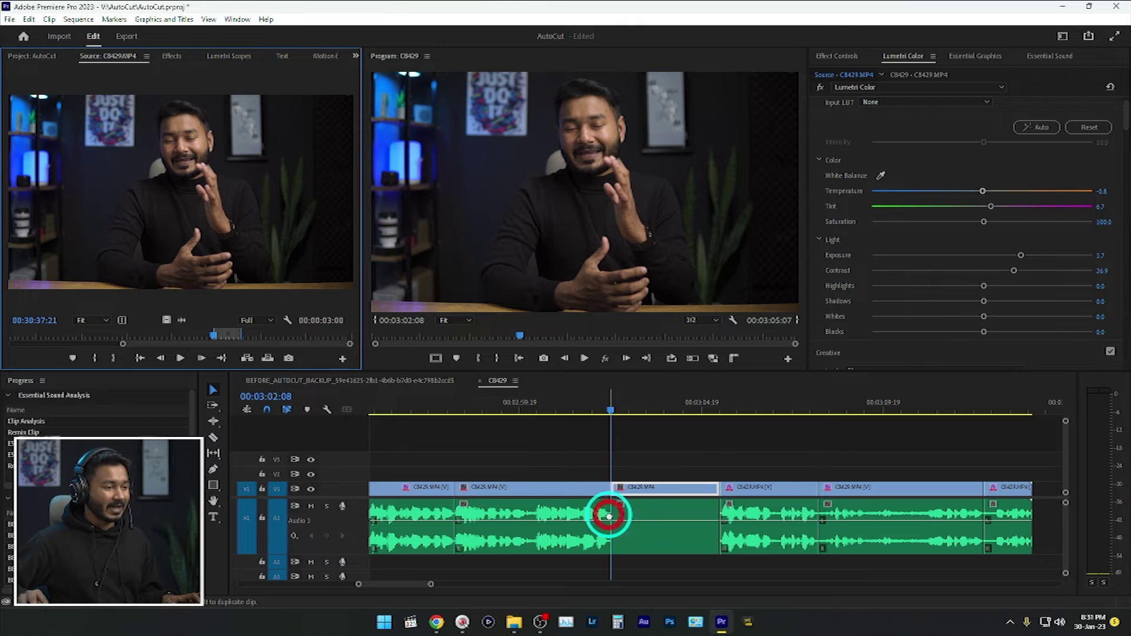
left_click(608, 514)
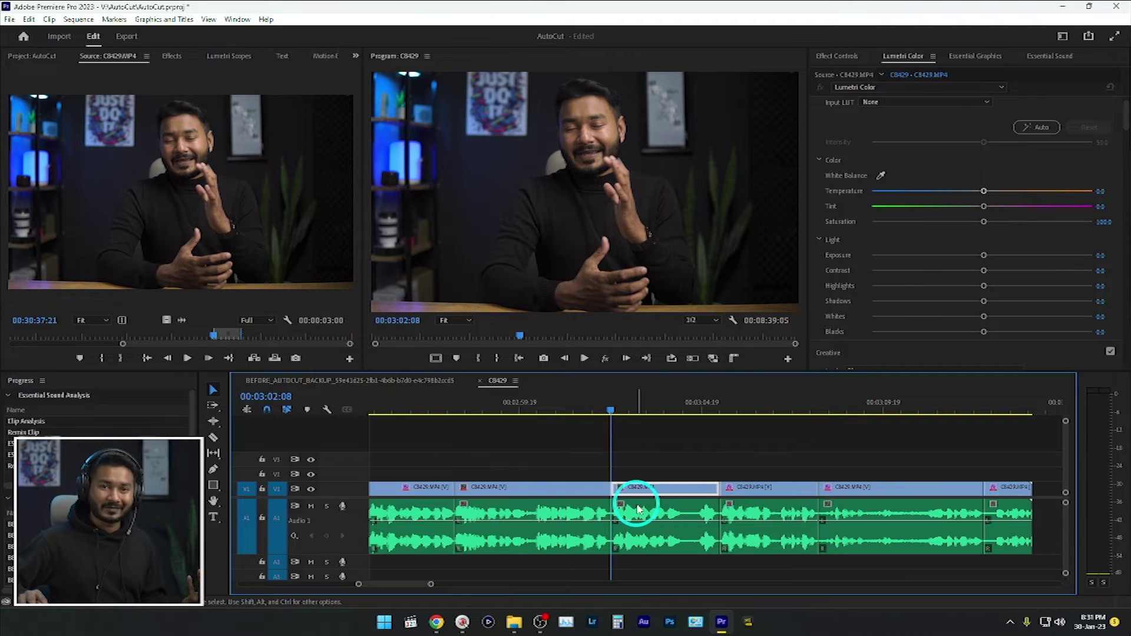
key("ctrl+z")
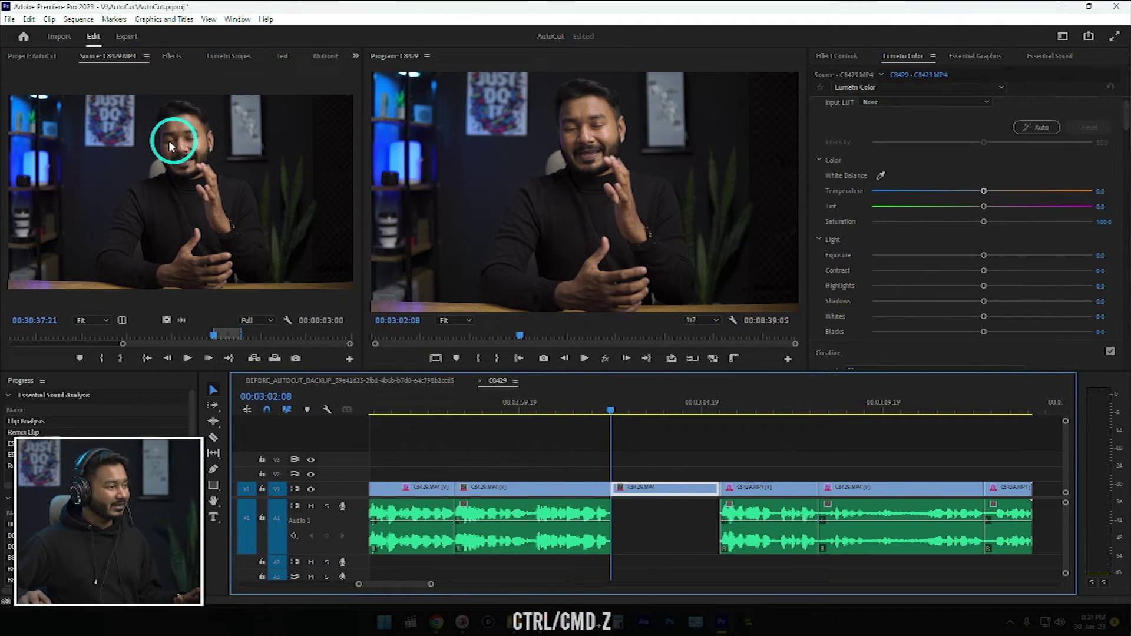
left_click_drag(166, 141, 612, 491)
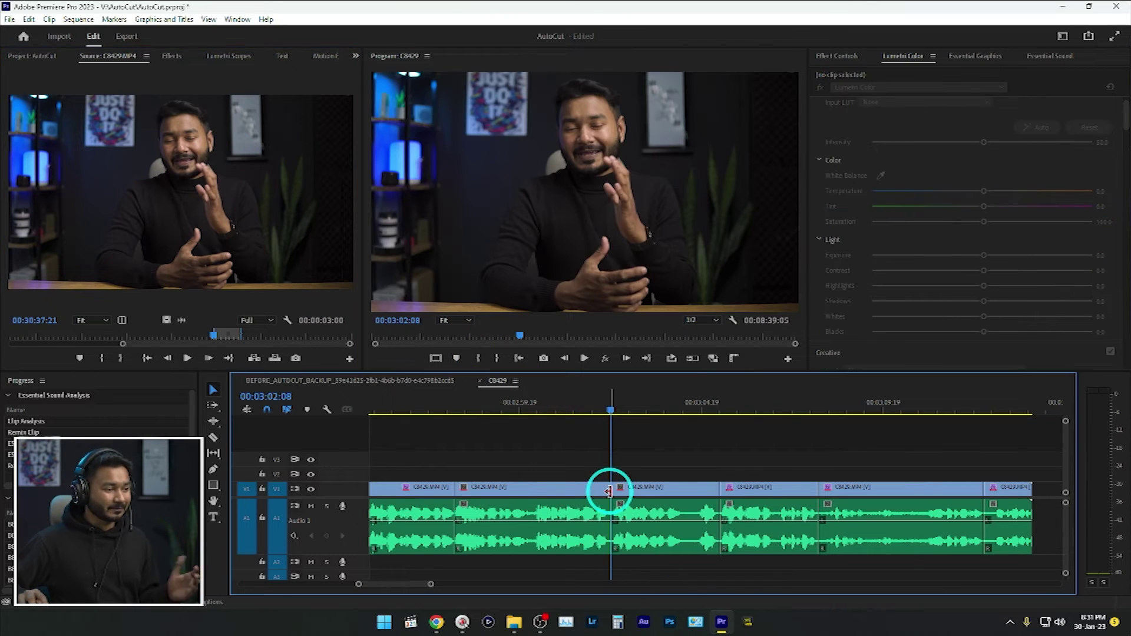
left_click(669, 487, "alt")
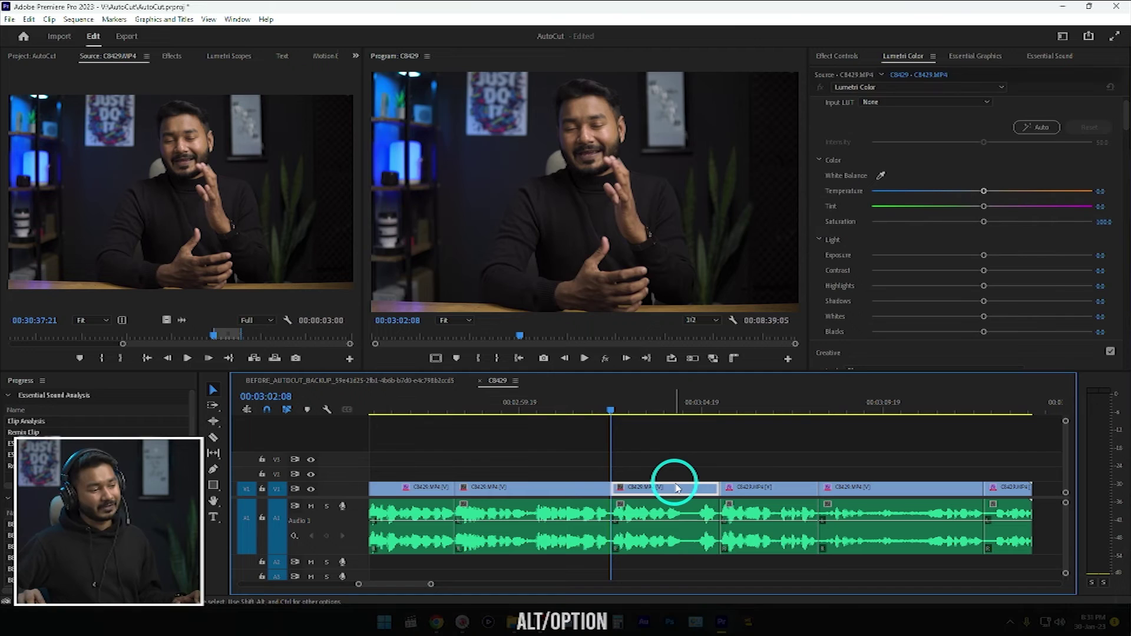
Delete the C8429 video, match-frame from its audio, and drop the source video onto V1.
key("Delete")
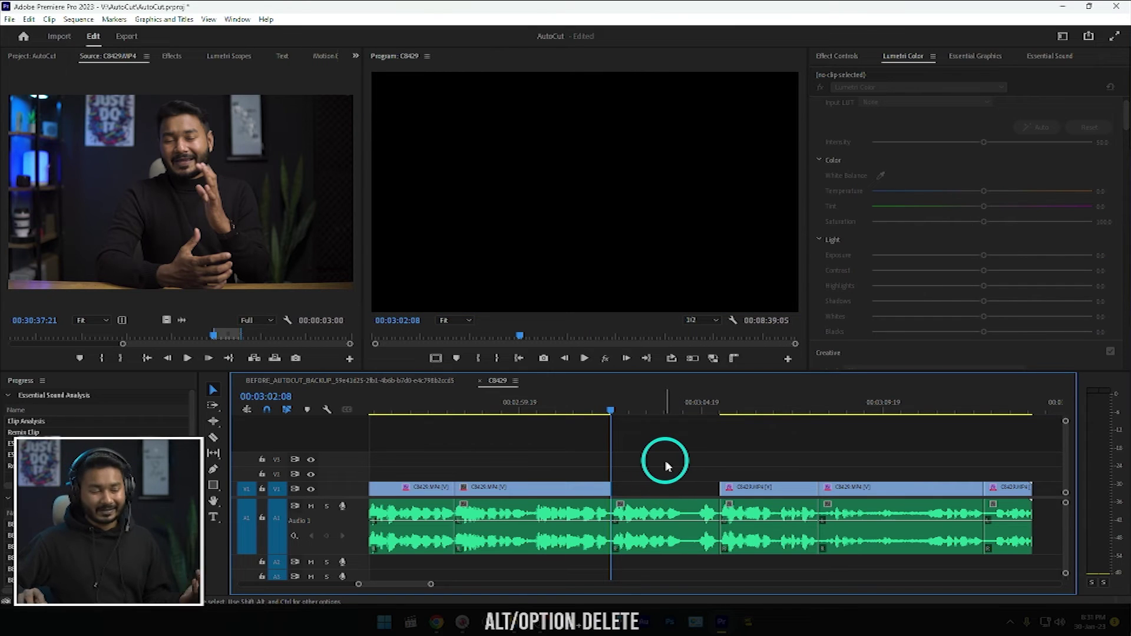
left_click(678, 512)
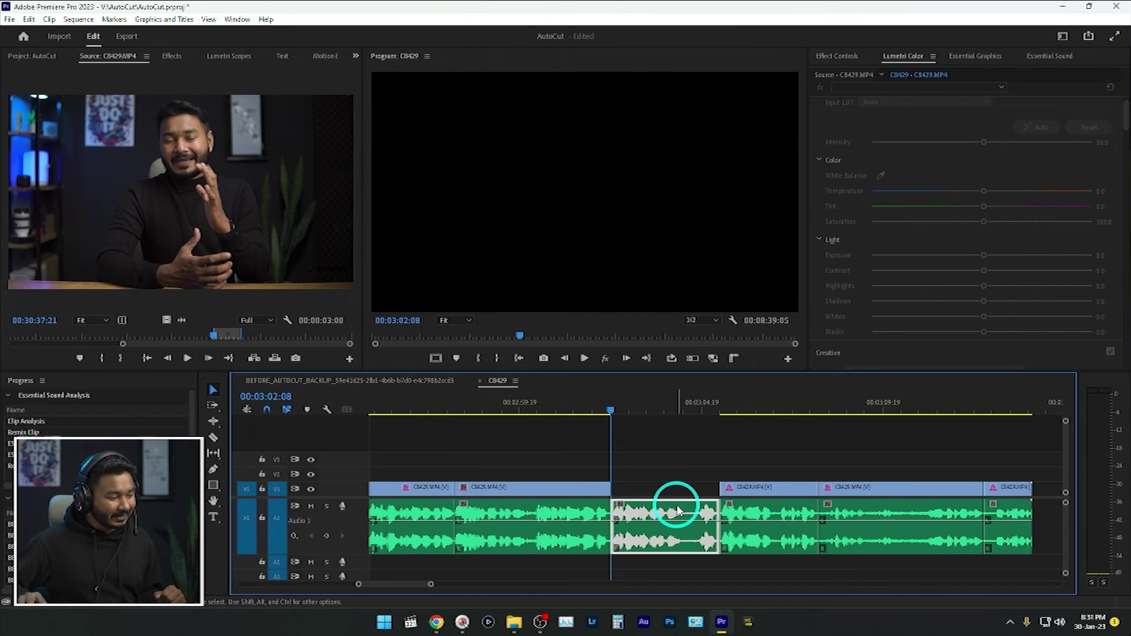
key("f")
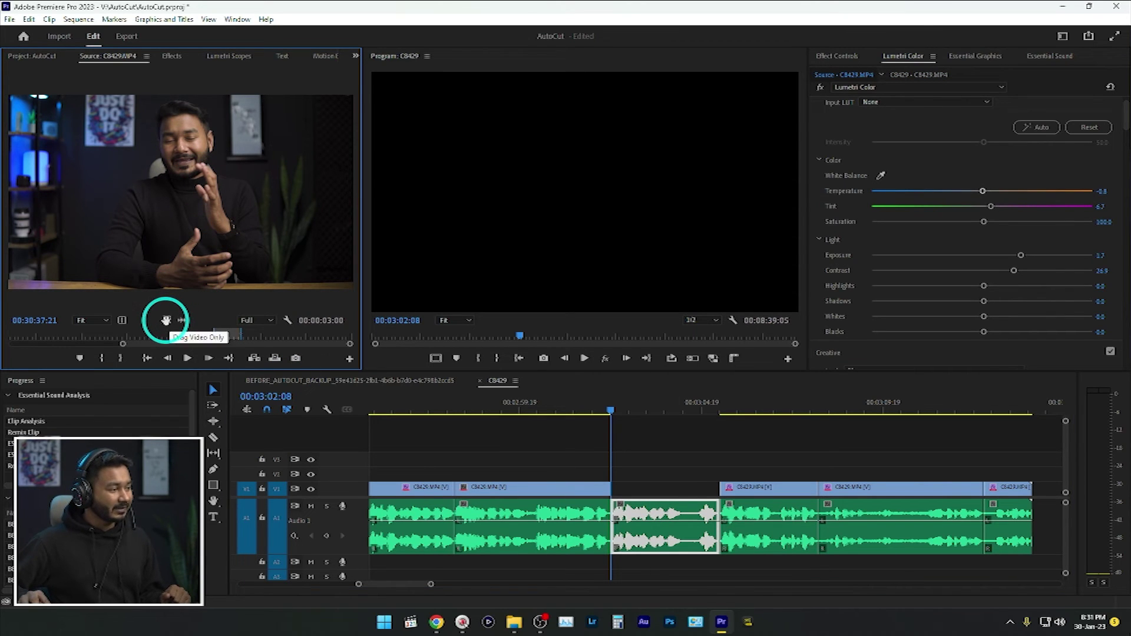
left_click_drag(619, 478, 619, 481)
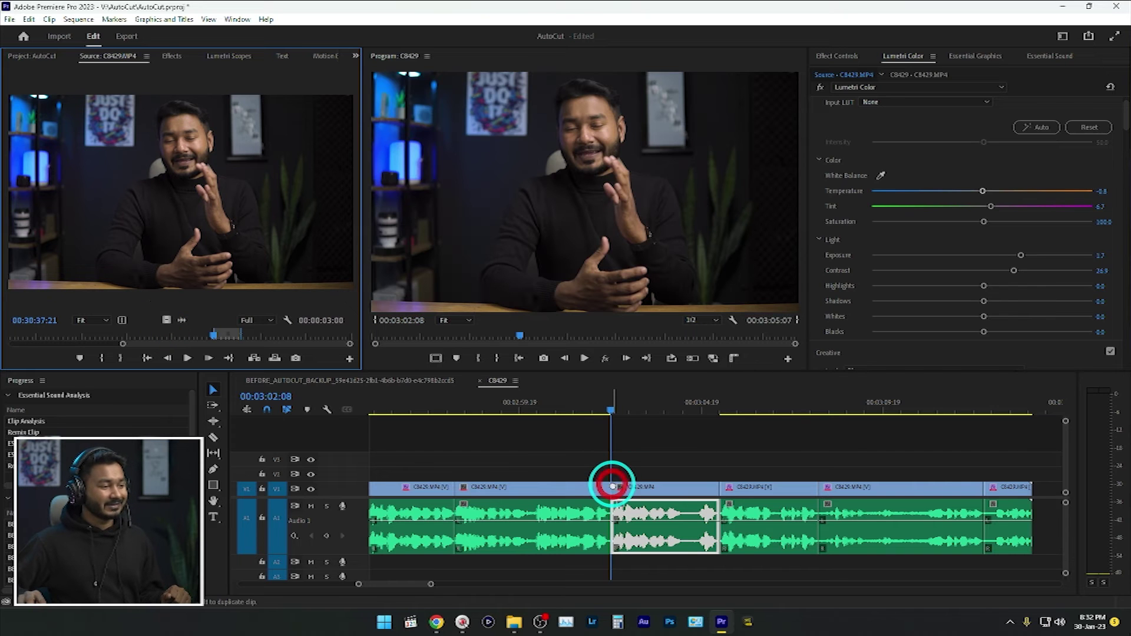